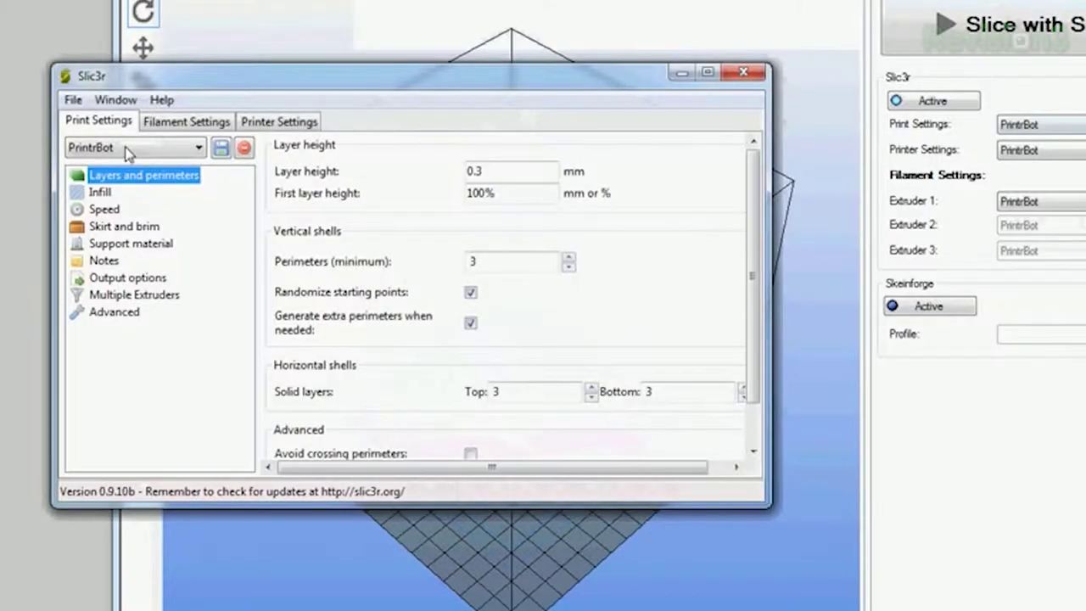
Review the PrintrBot layer height and perimeter settings
left_click(153, 210)
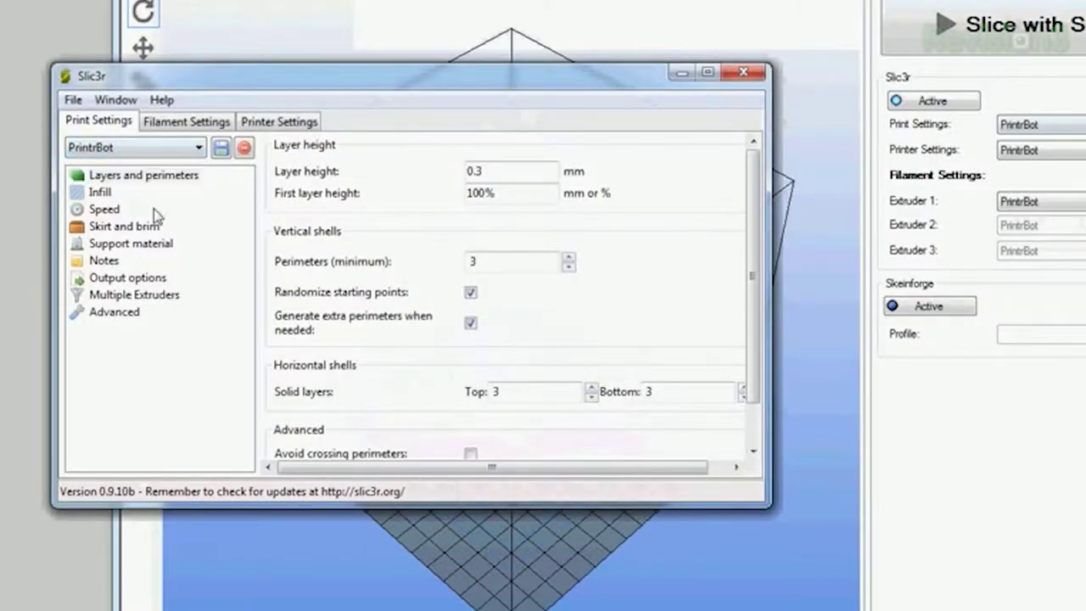
left_click(134, 180)
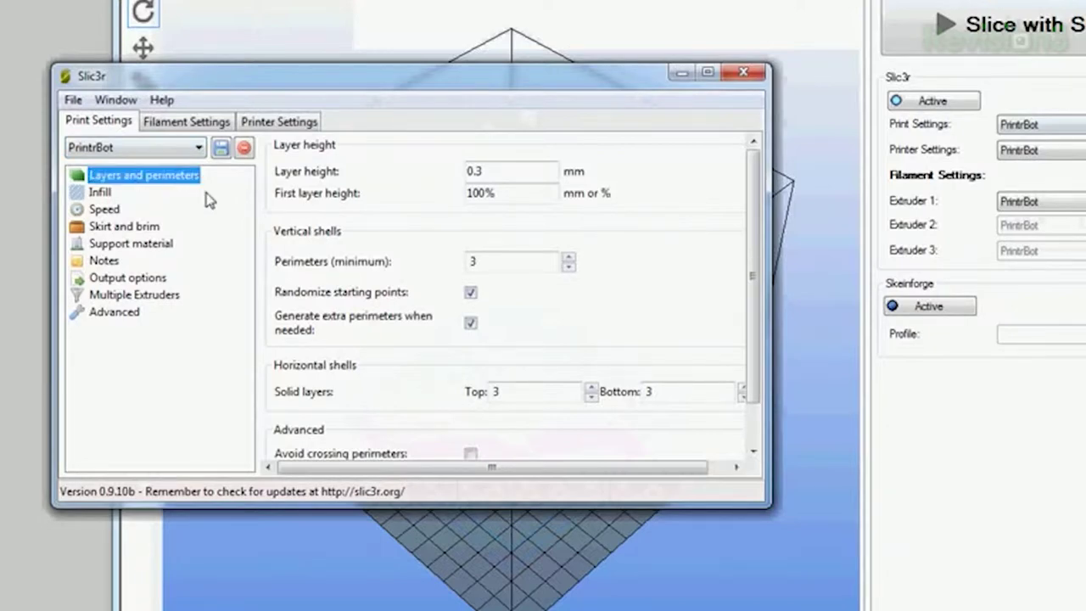
left_click(490, 172)
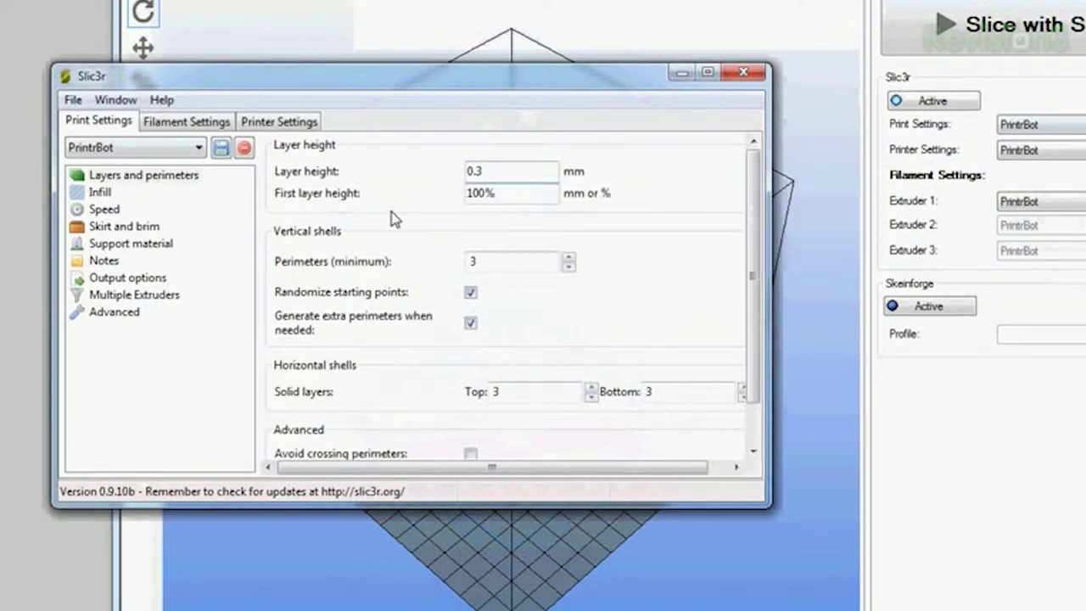
Review the infill settings and skirt loop count, then bring up the filament settings
left_click(98, 194)
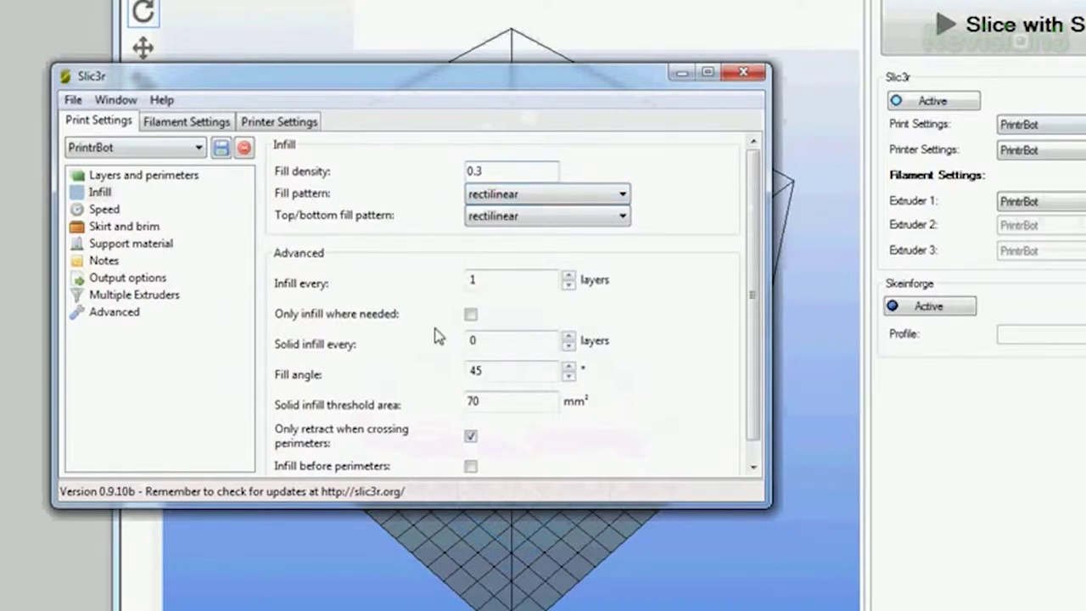
scroll(395, 314, "down", 2)
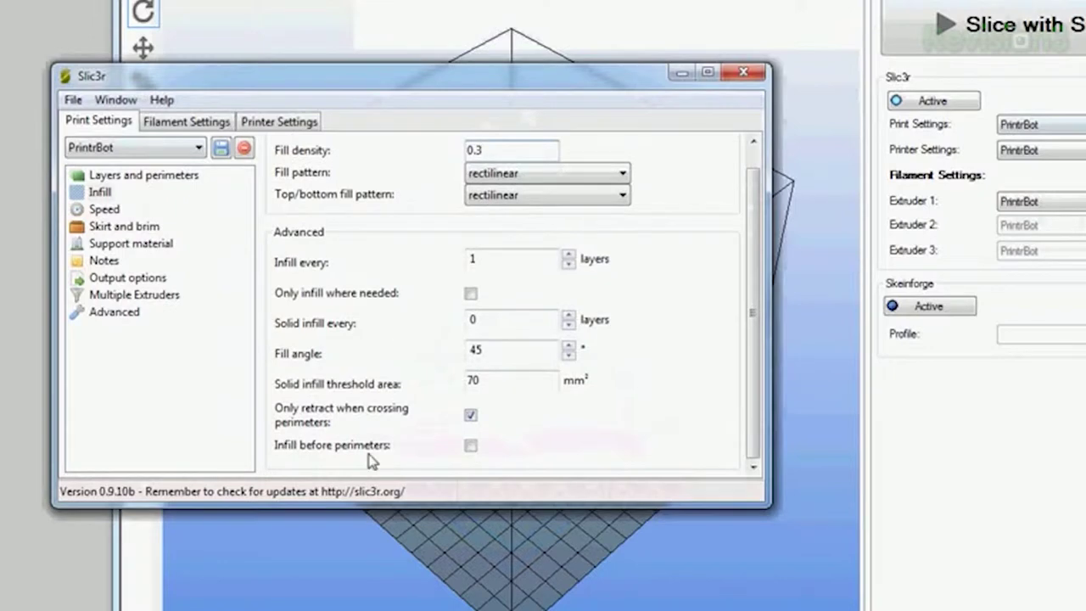
scroll(378, 450, "up", 2)
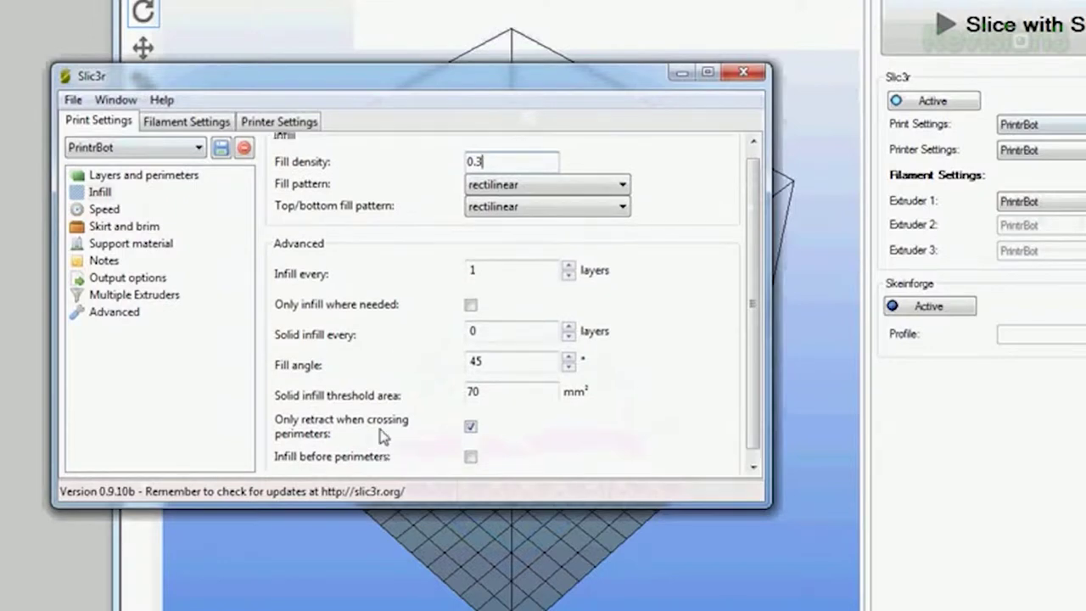
left_click(127, 228)
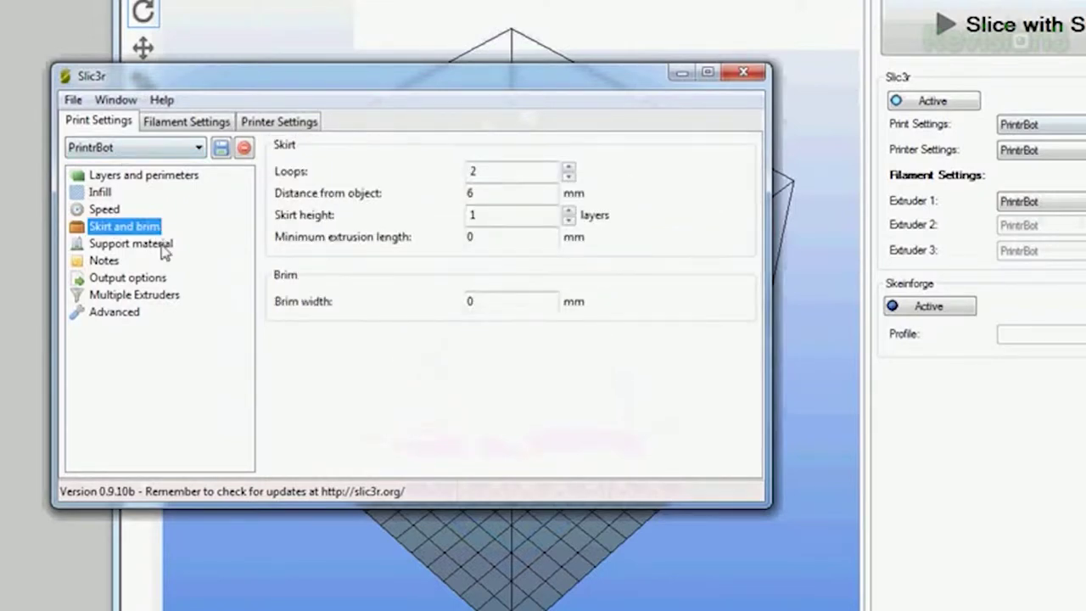
left_click(521, 173)
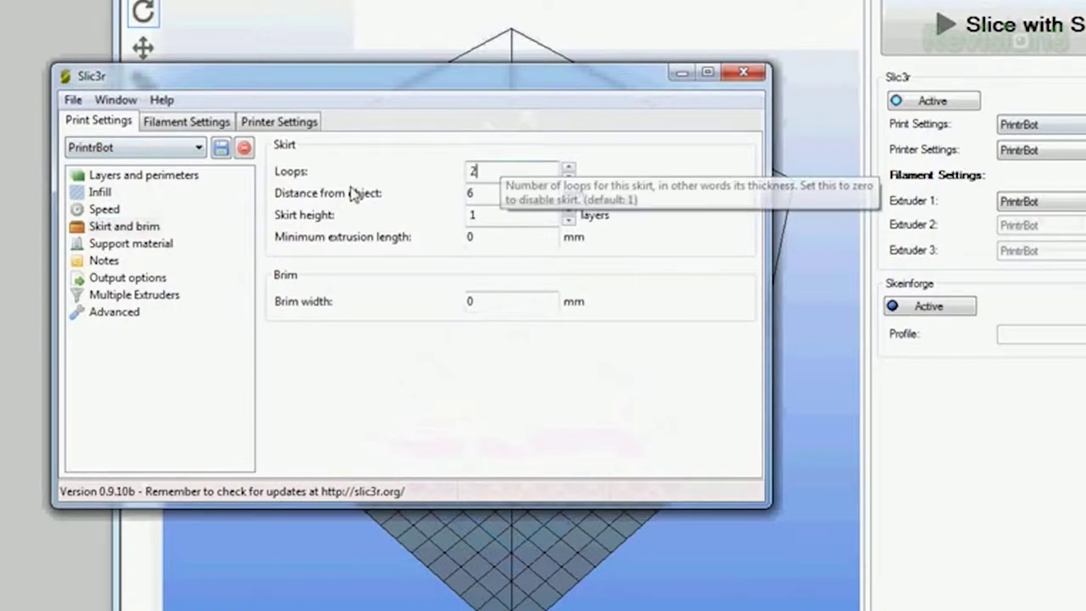
left_click(187, 123)
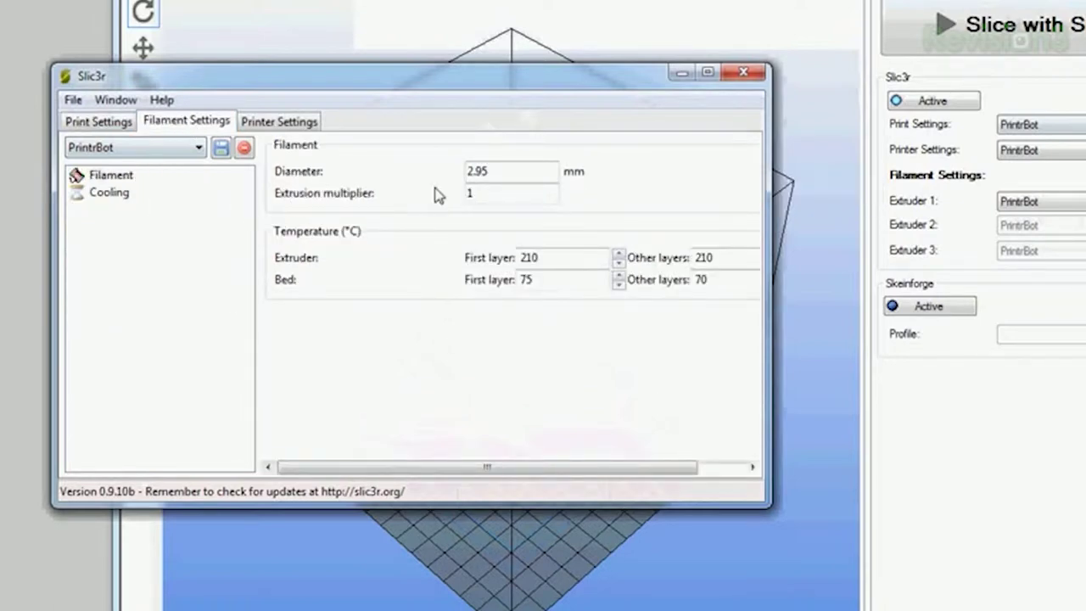
Check the 2.95 mm filament diameter and re-enter the 70-second fan threshold, marking the preset modified
left_click(511, 170)
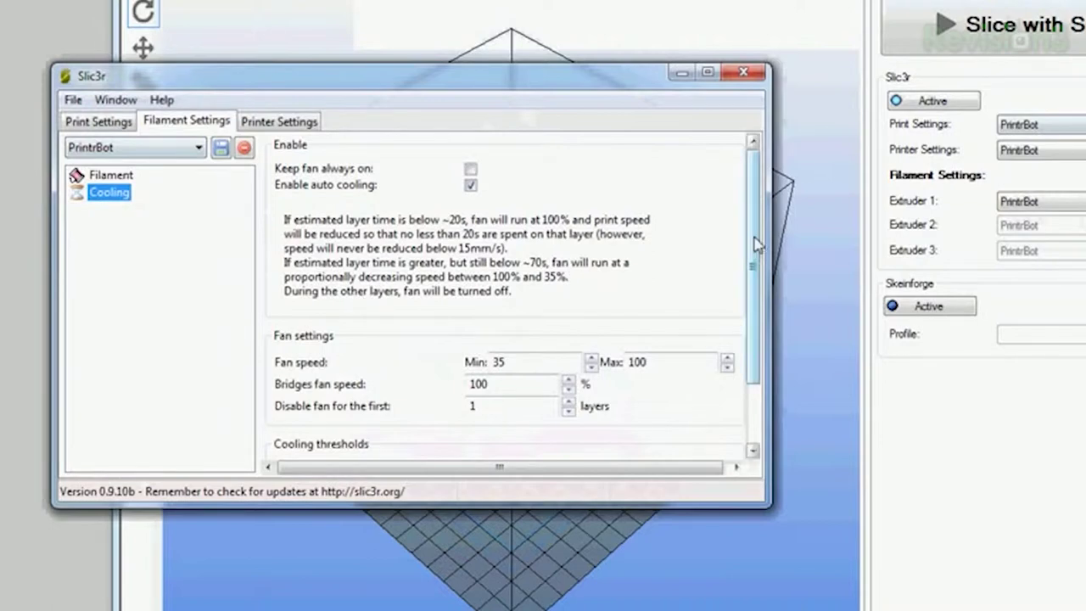
scroll(715, 365, "down", 2)
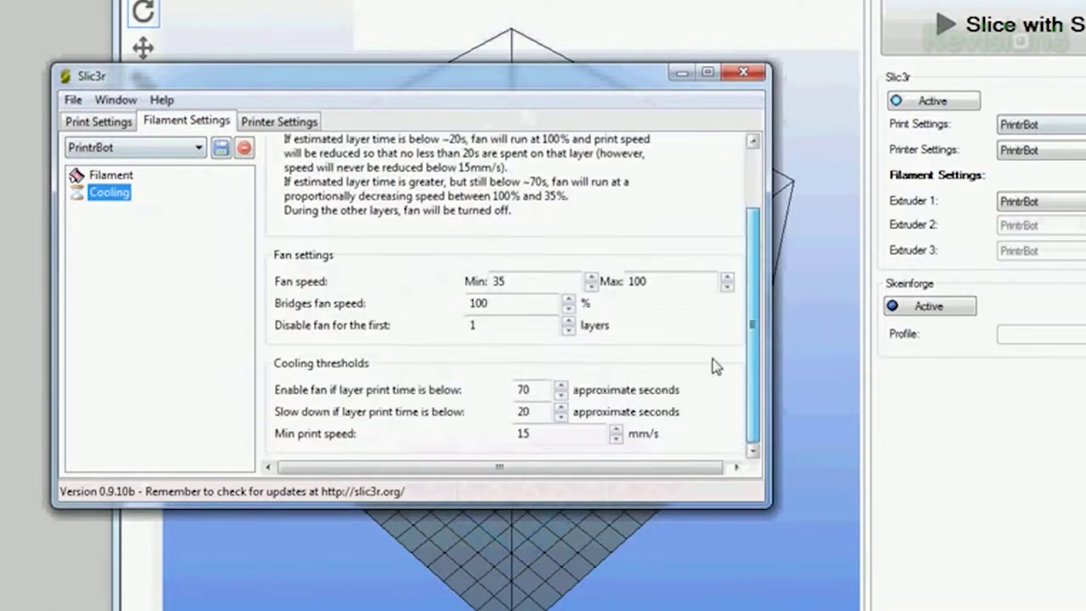
left_click(541, 385)
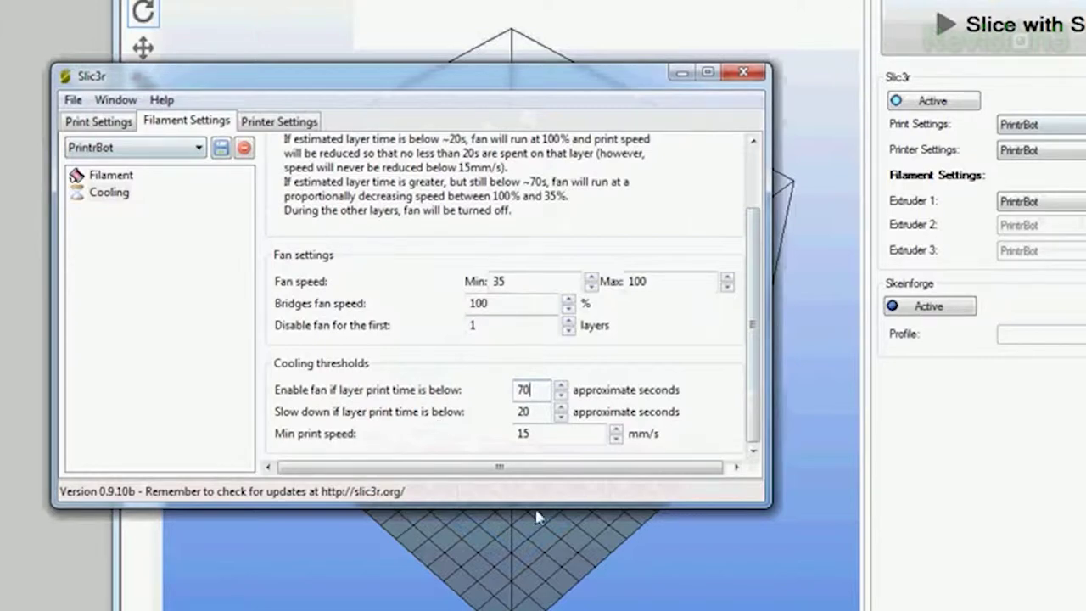
left_click(564, 433)
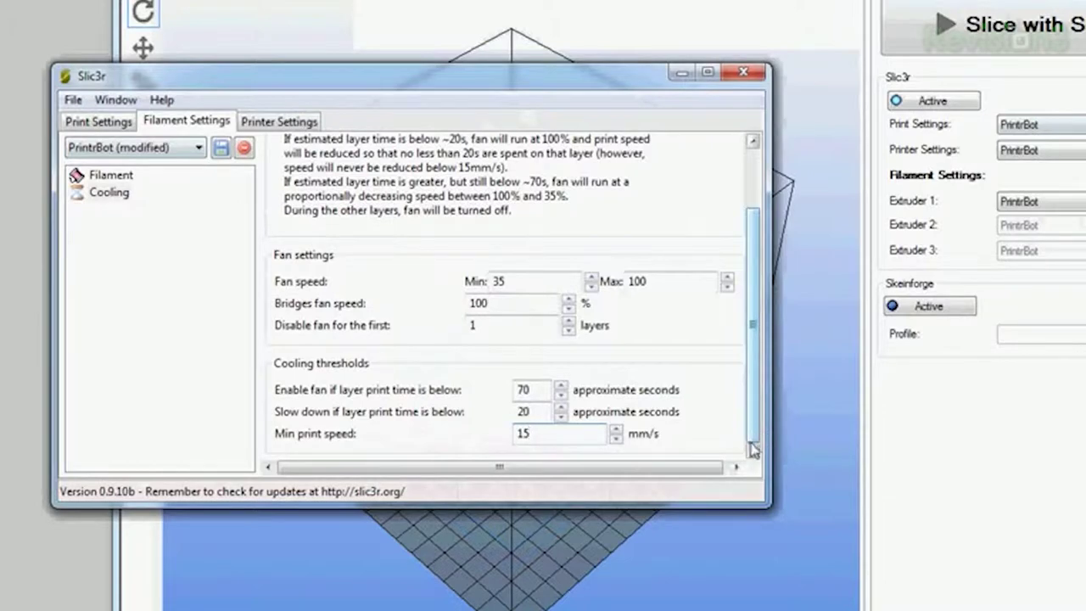
scroll(755, 416, "up", 5)
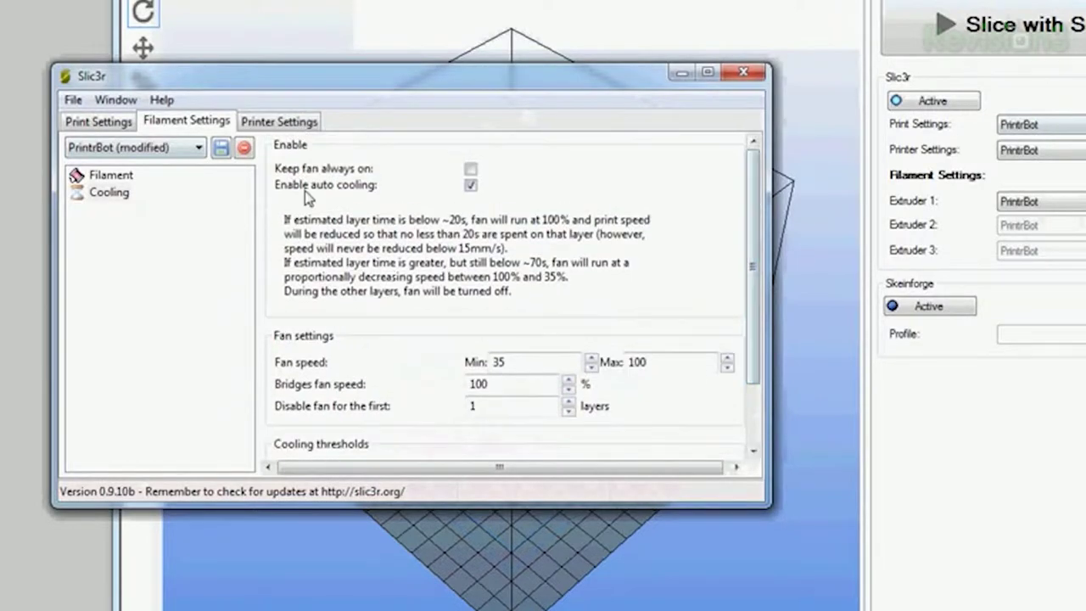
left_click(279, 122)
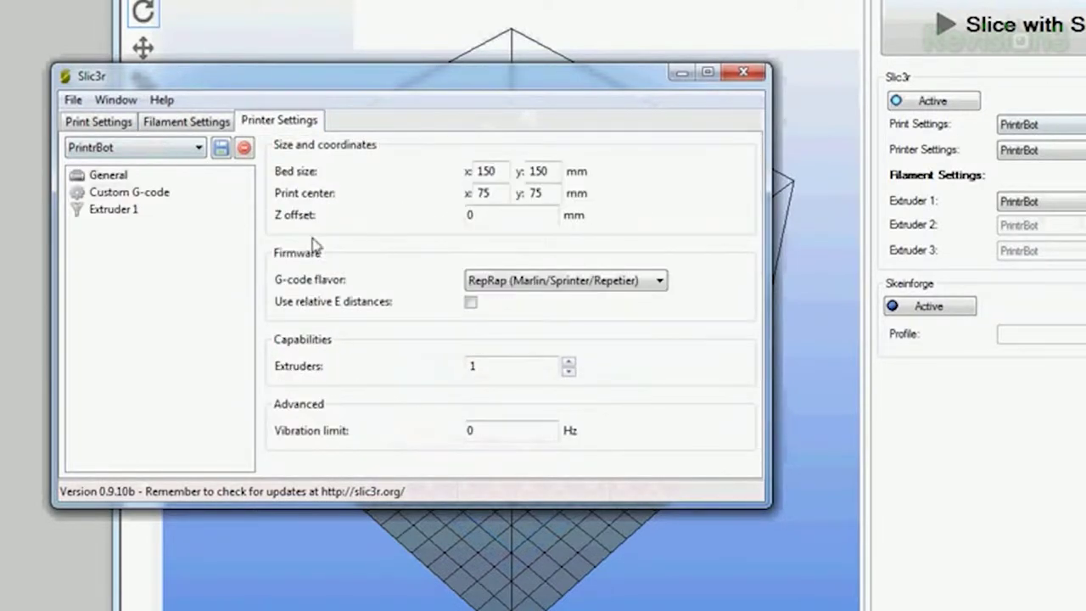
Check the 150 × 150 mm bed size and the 0.4 mm nozzle diameter
left_click(104, 175)
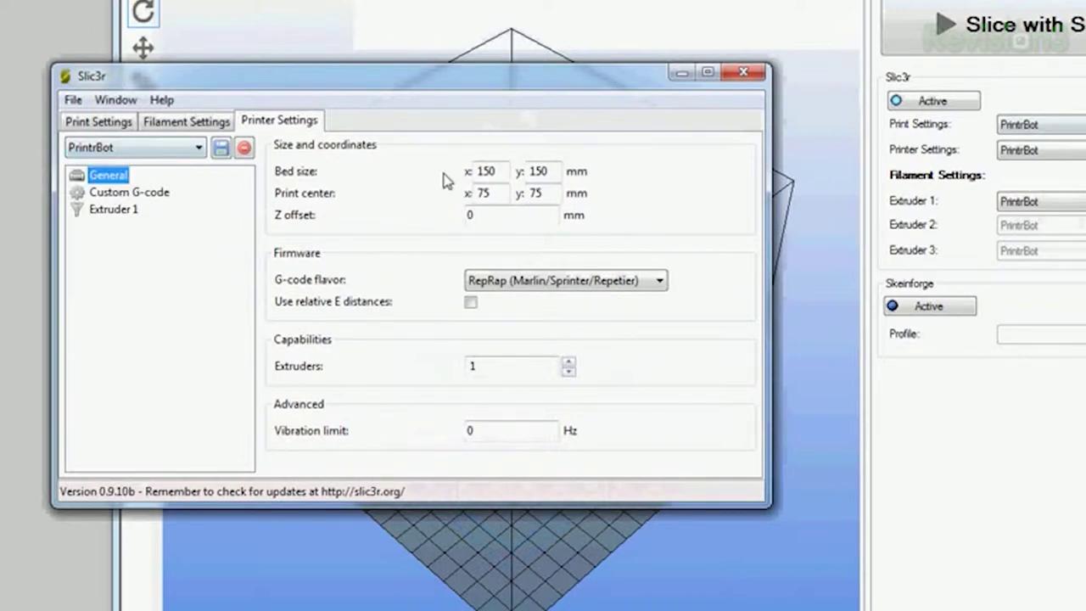
left_click(492, 172)
left_click(549, 171)
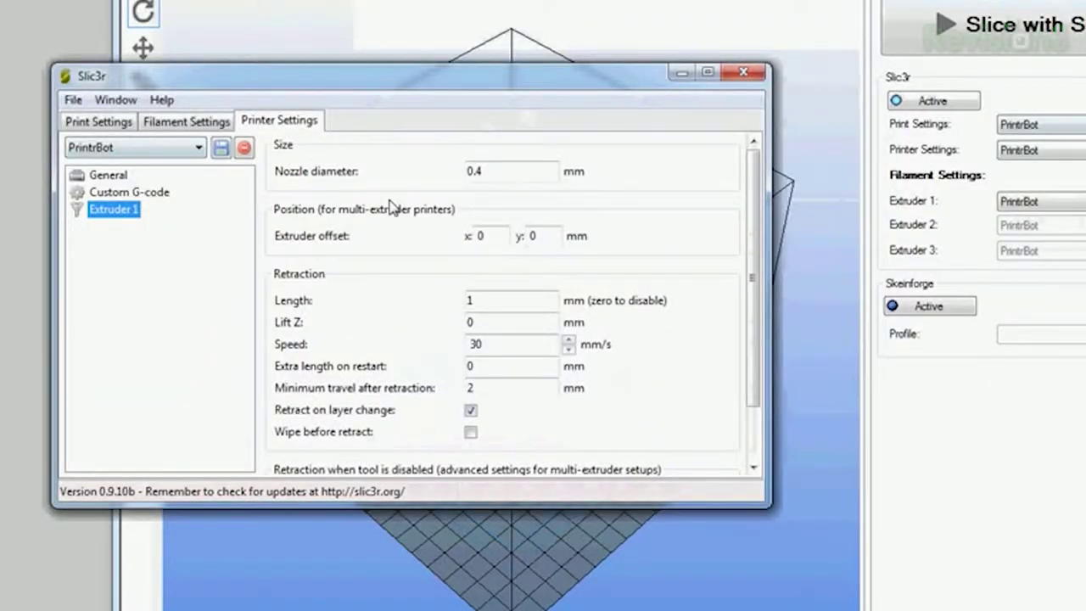
left_click(468, 172)
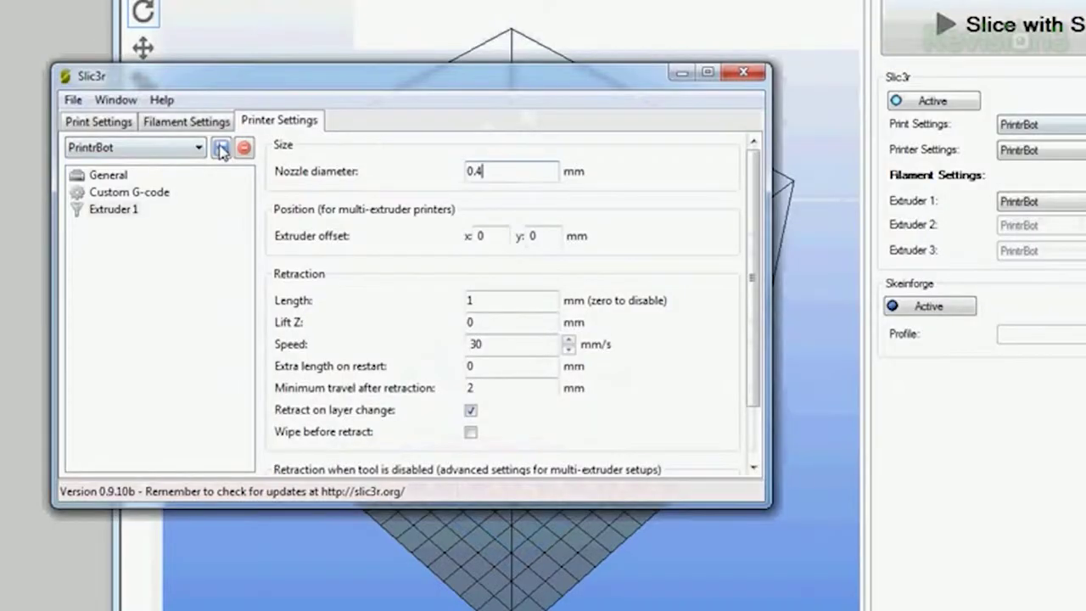
Cancel saving the printer preset and keep the modified PrintrBot print preset selected
left_click(221, 150)
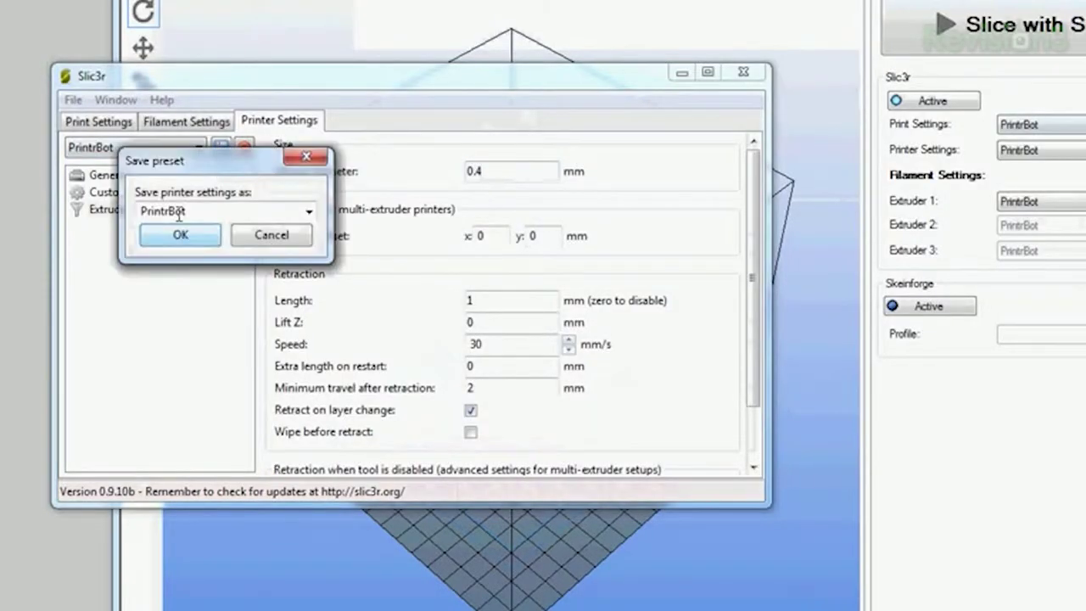
double_click(179, 212)
left_click(266, 236)
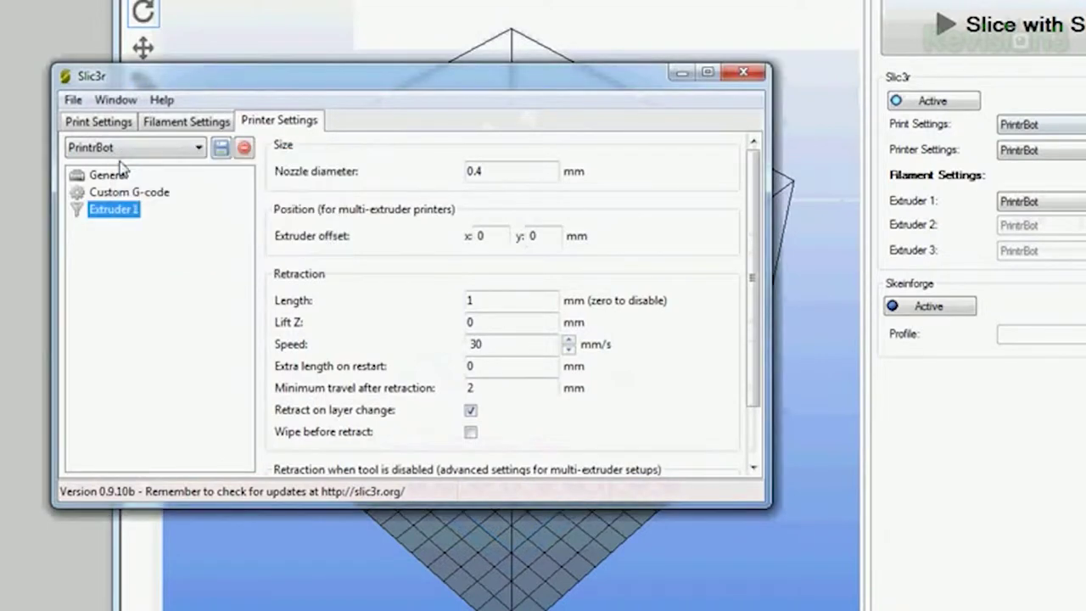
left_click(198, 148)
left_click(191, 123)
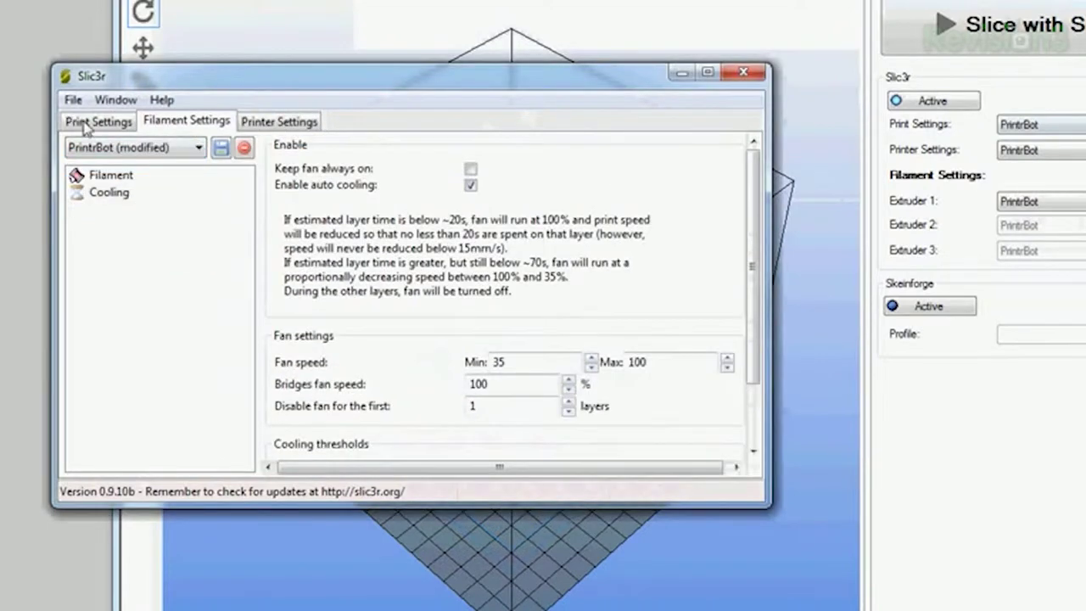
left_click(87, 123)
left_click(135, 148)
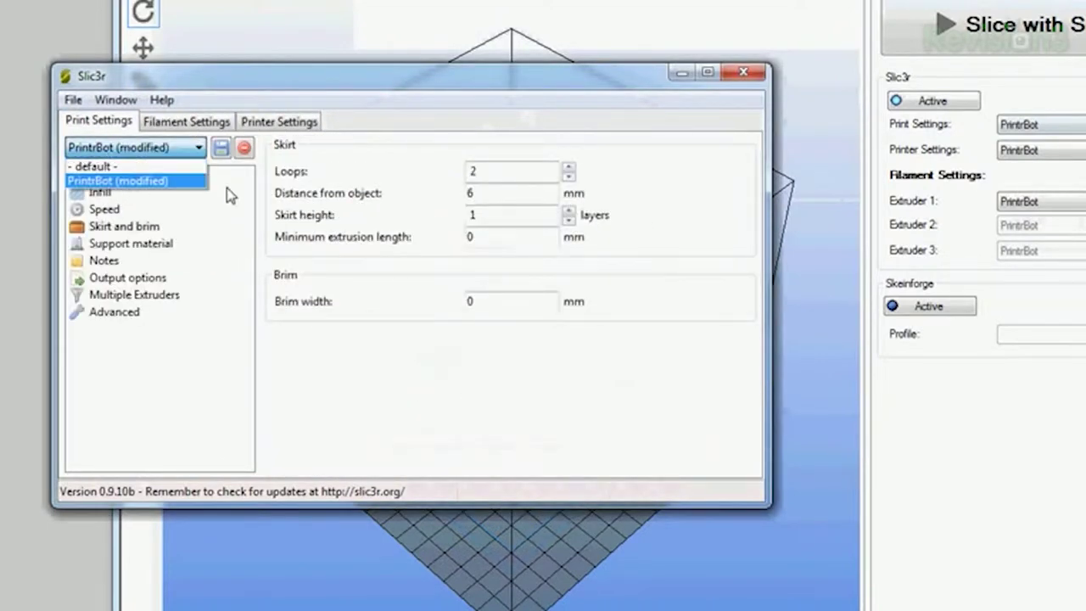
left_click(155, 397)
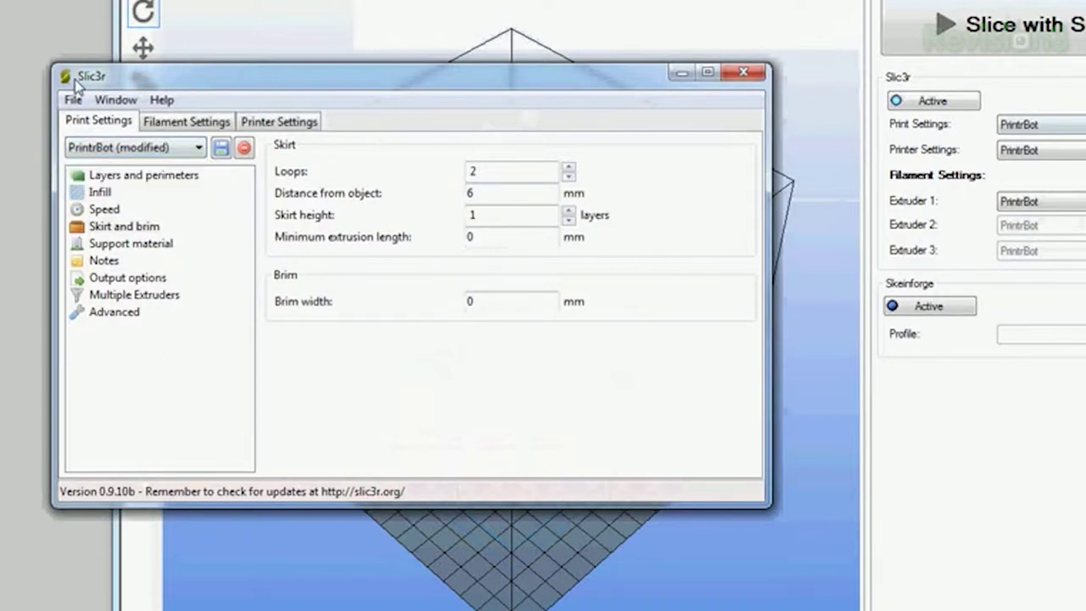
Close the Slic3r settings window, discarding the unsaved setting changes
left_click(743, 72)
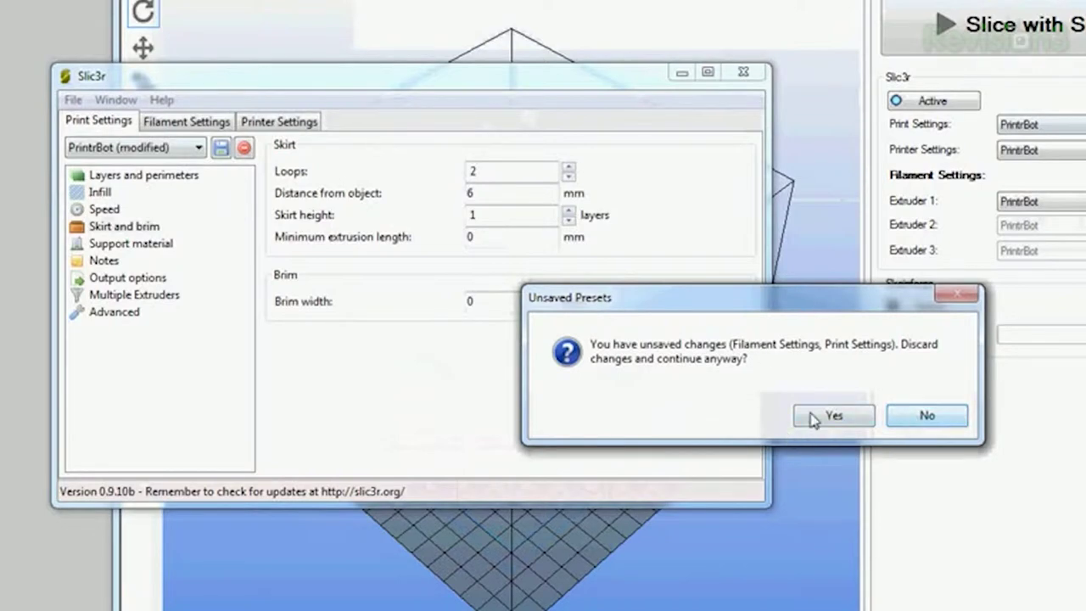
left_click(834, 416)
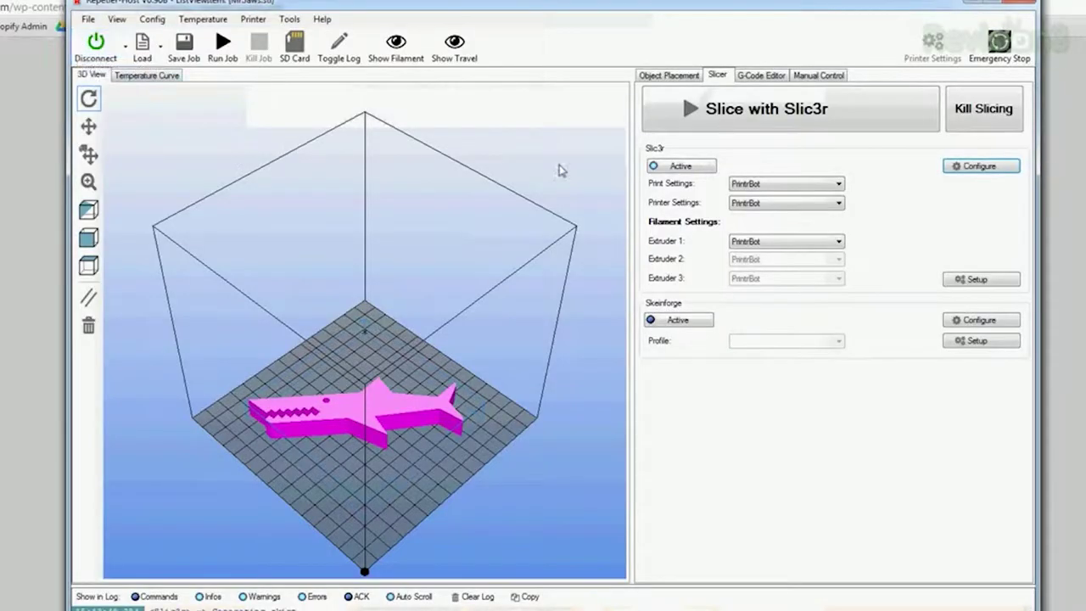
left_click(805, 76)
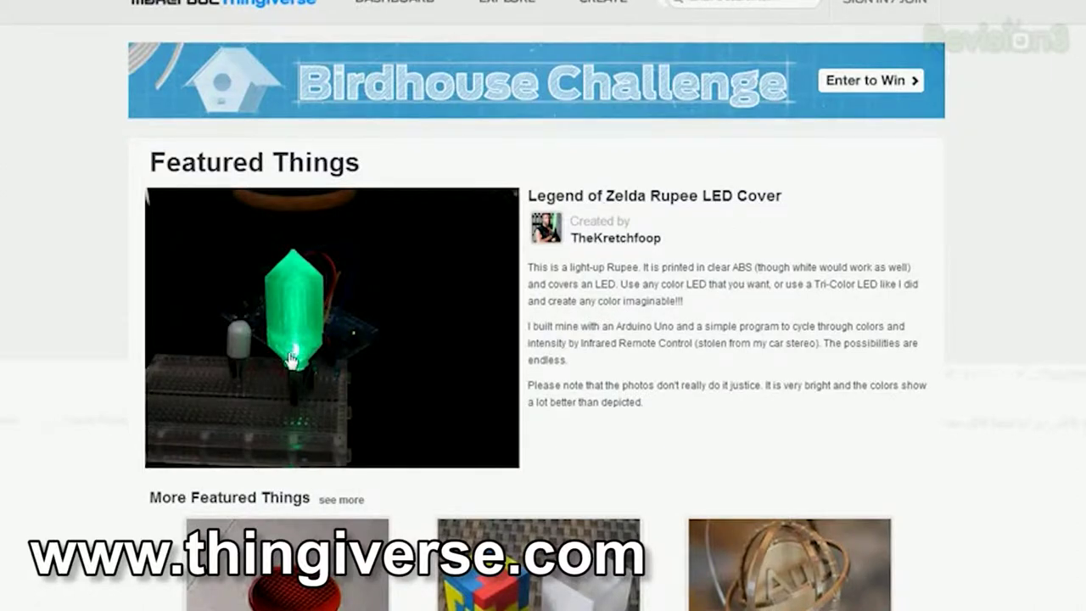
Search Thingiverse for 'mr. jaws', open the Mr. Jaws model and download its files
scroll(289, 353, "down", 4)
scroll(152, 350, "up", 4)
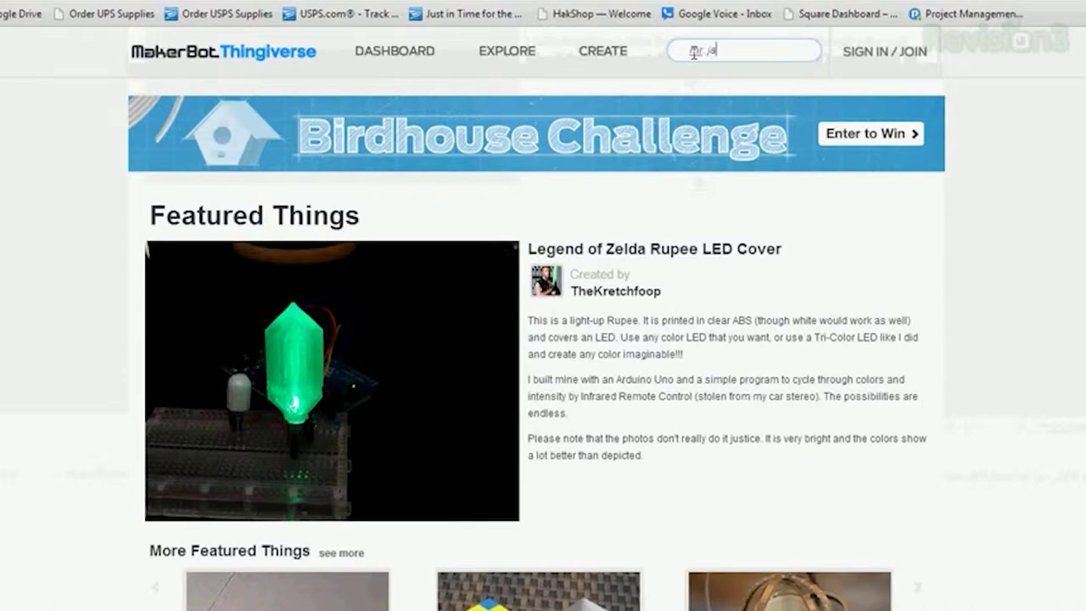
key("Return")
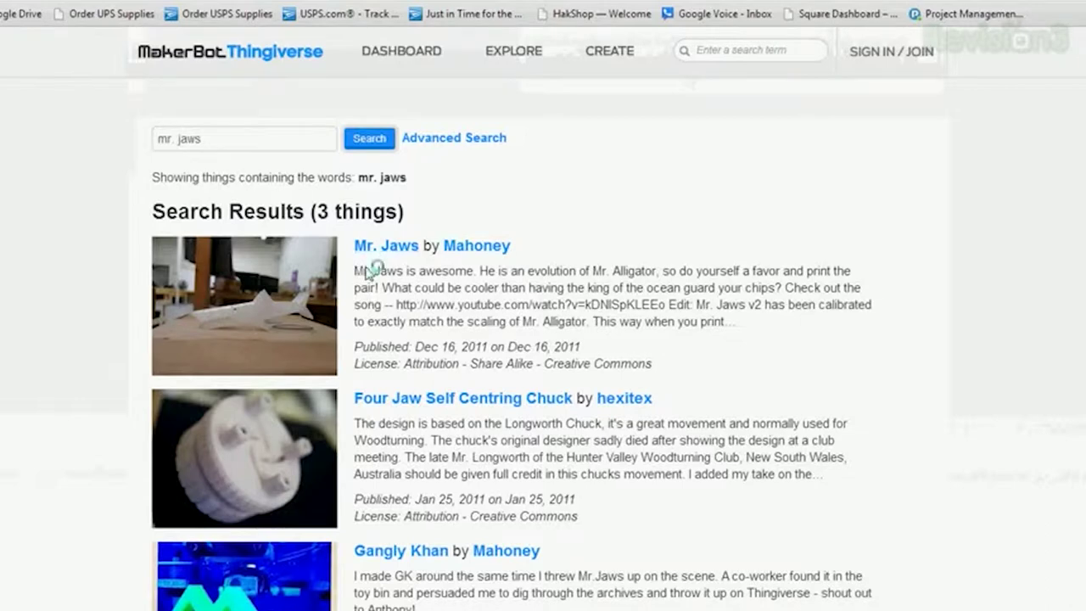
left_click(262, 292)
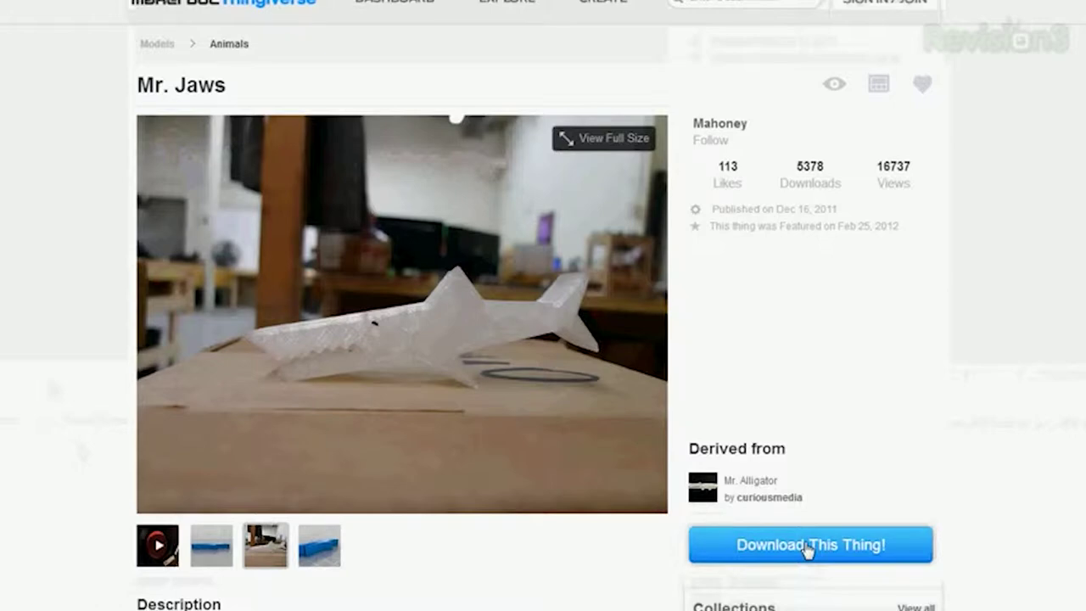
left_click(807, 548)
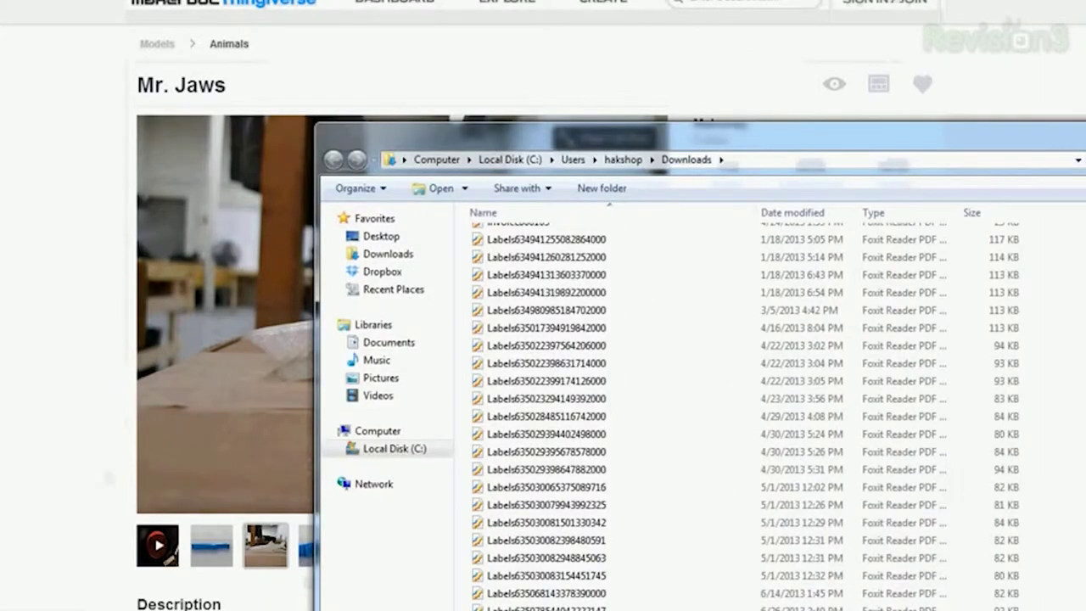
Open the Mr_Jaws folder and its inner Mr_Jaws folder, selecting the Mr.Jawsv2 file
scroll(594, 407, "up", 15)
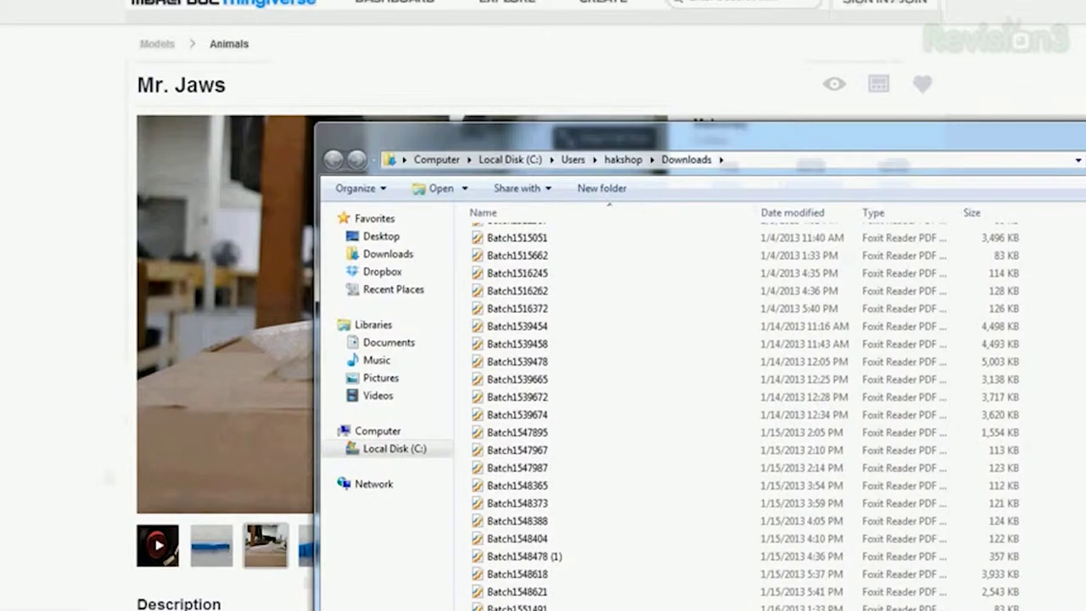
double_click(500, 251)
double_click(502, 241)
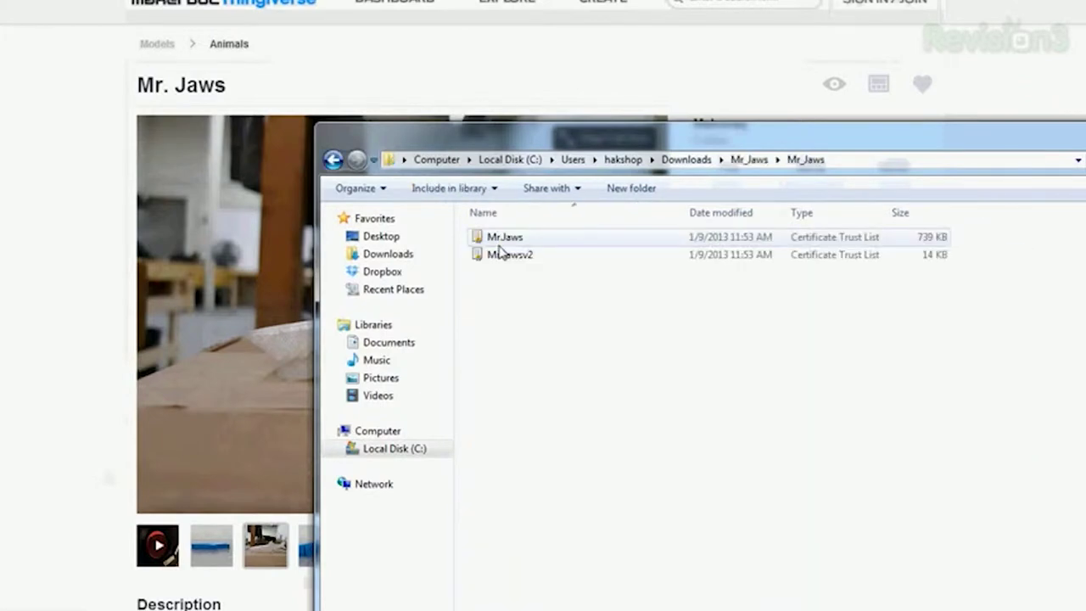
left_click_drag(584, 303, 456, 224)
left_click(606, 406)
left_click(520, 252)
left_click(534, 458)
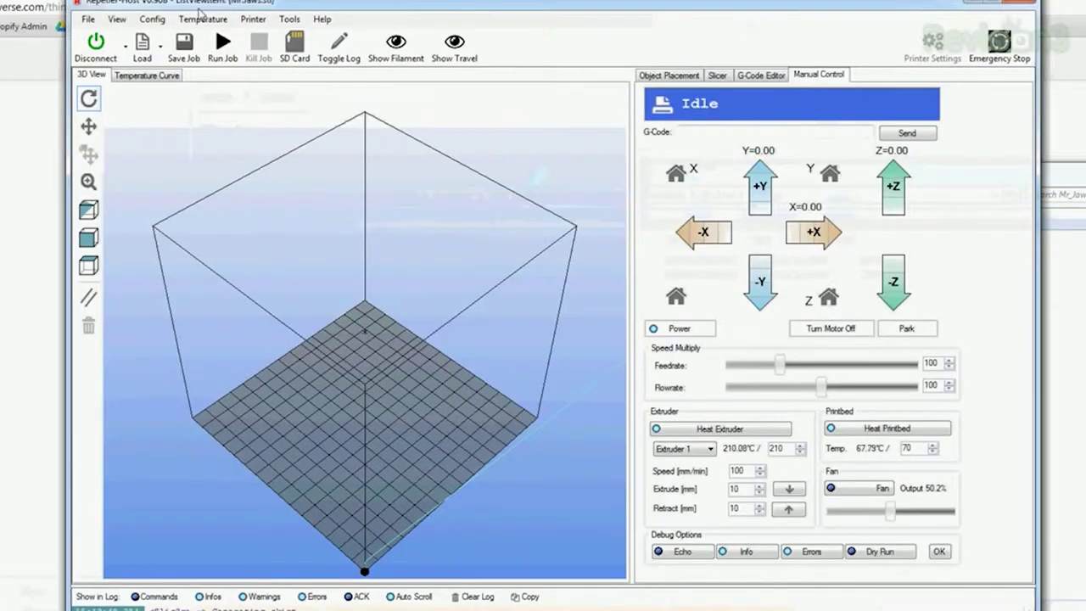
Select the loaded Mr.Jaws.stl object and check the slicing settings without adding Mr.Jawsv2
left_click(658, 76)
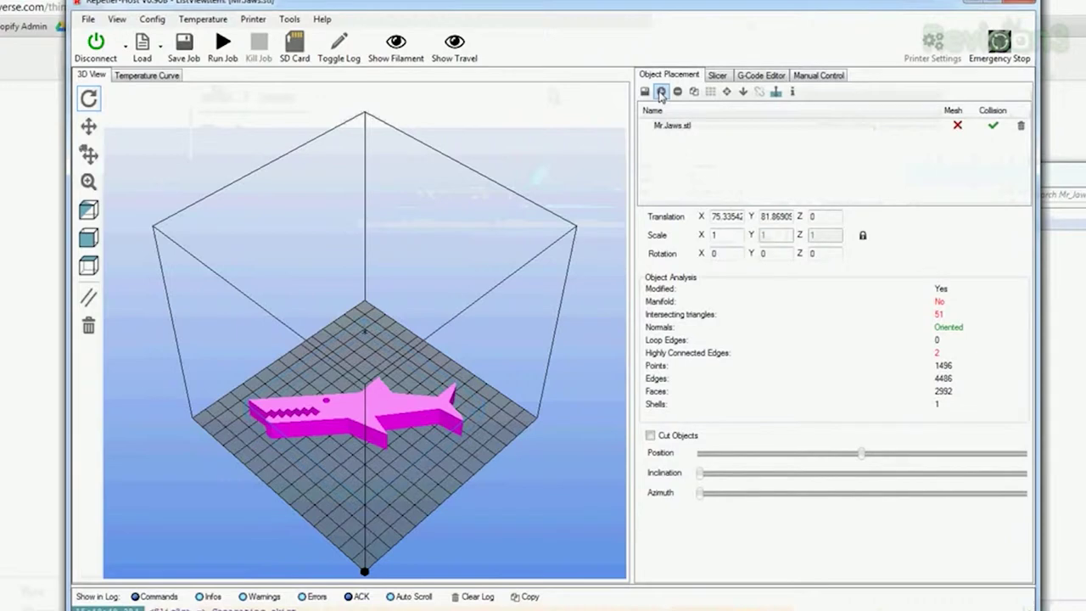
left_click(683, 127)
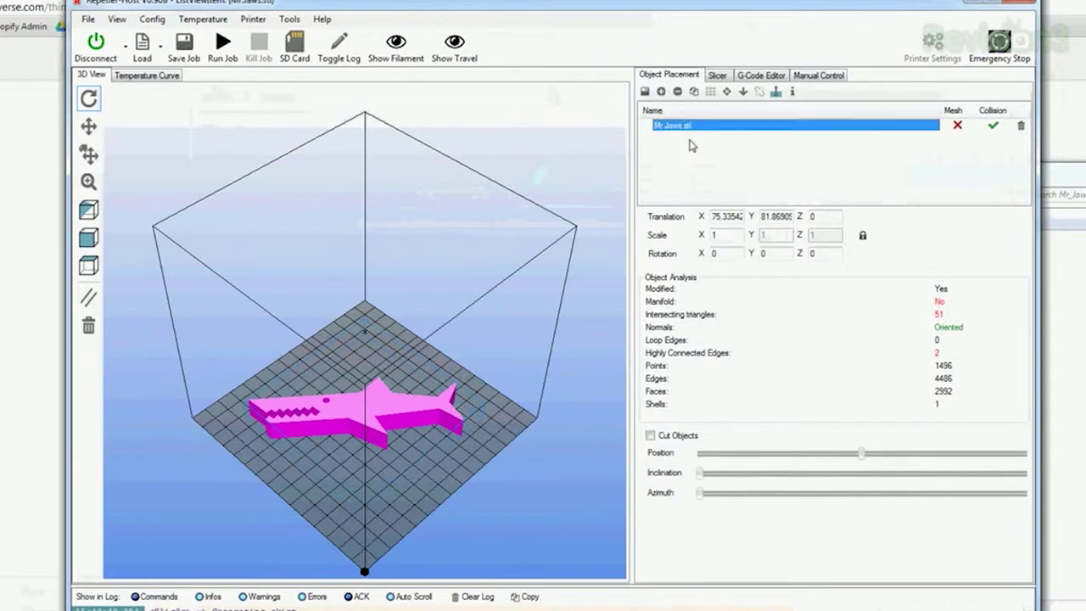
left_click(660, 91)
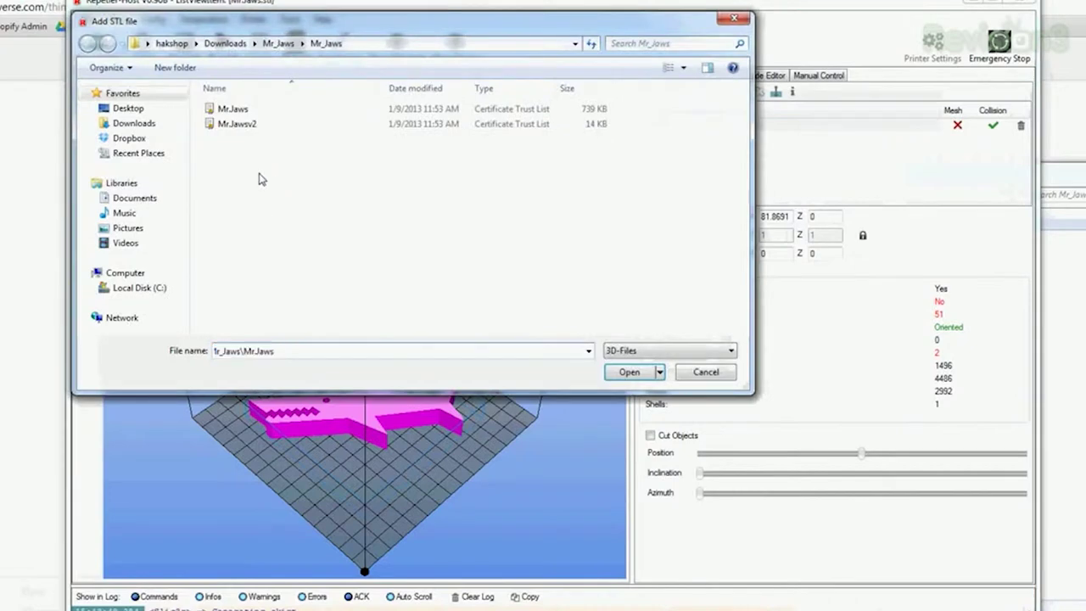
left_click(253, 127)
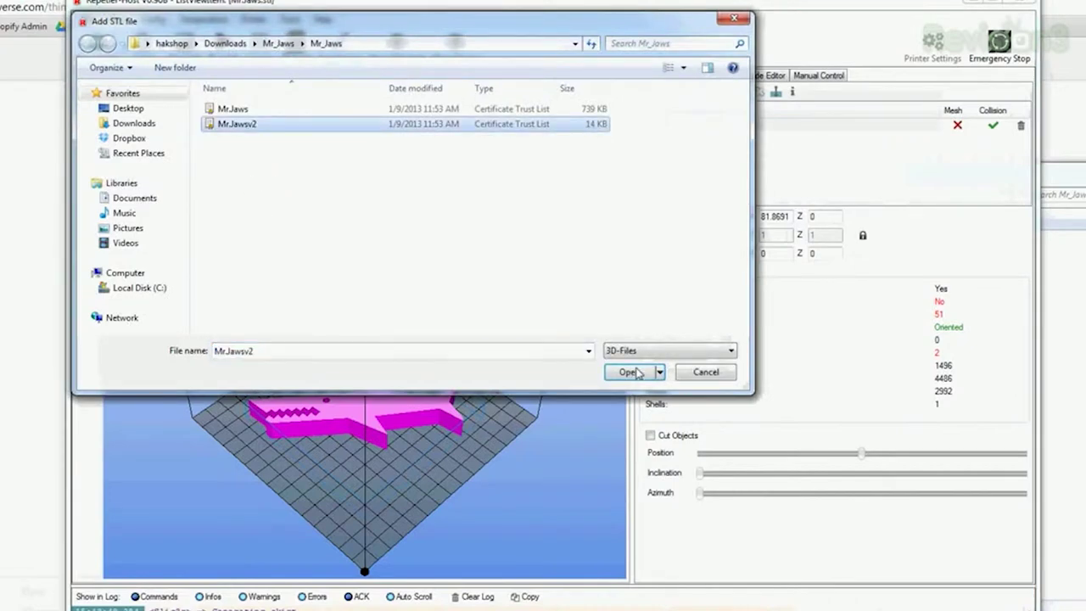
left_click(695, 375)
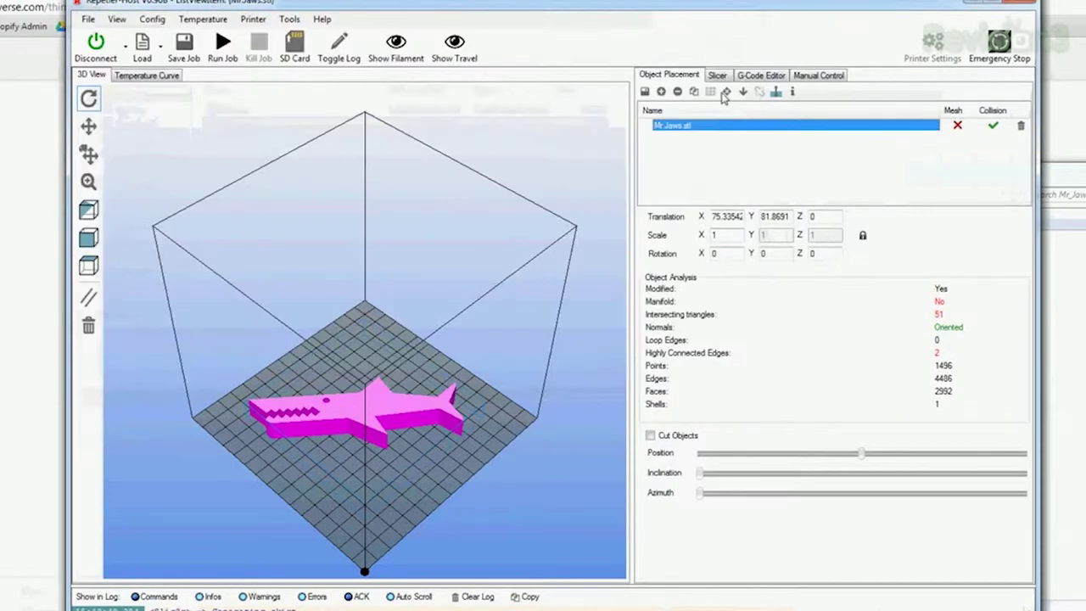
left_click(717, 75)
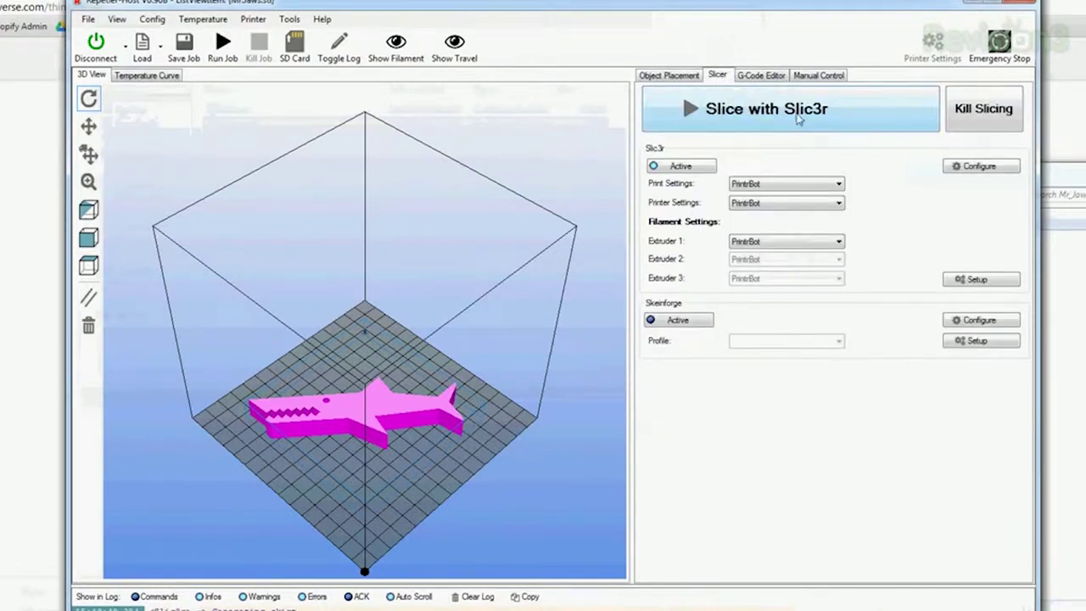
left_click(668, 75)
Slice Mr.Jaws.stl with Slic3r and inspect the G-code's slicing parameters and setup commands
left_click(697, 125)
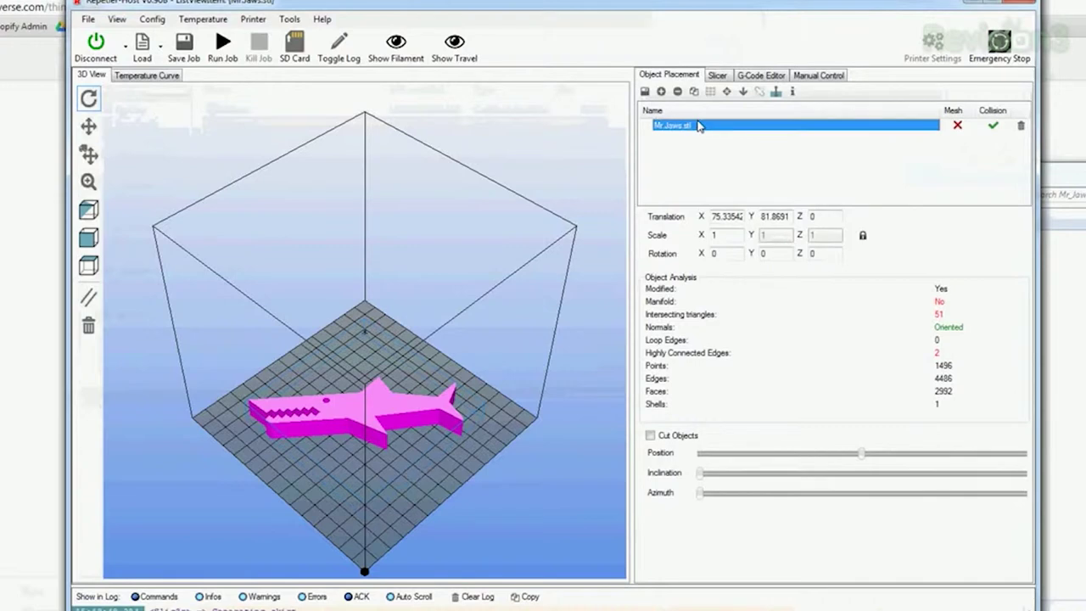
left_click(718, 77)
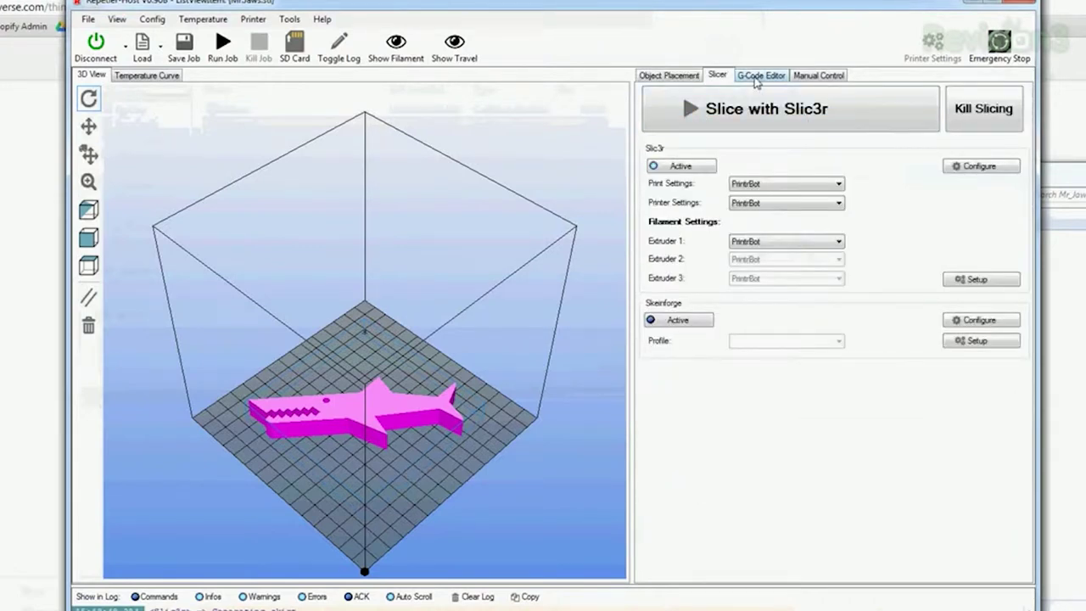
left_click(757, 76)
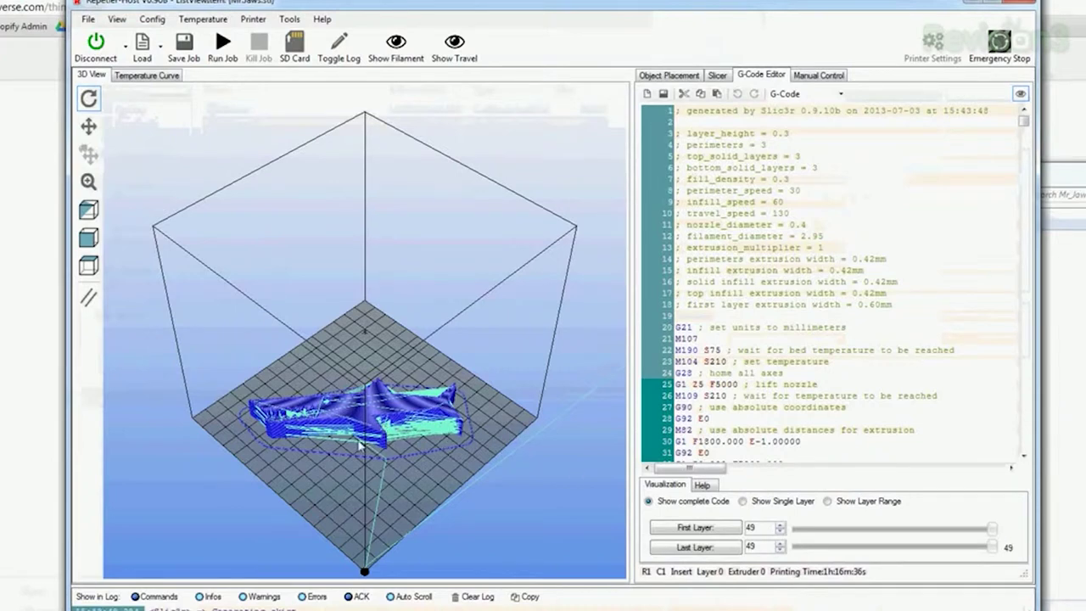
left_click(814, 213)
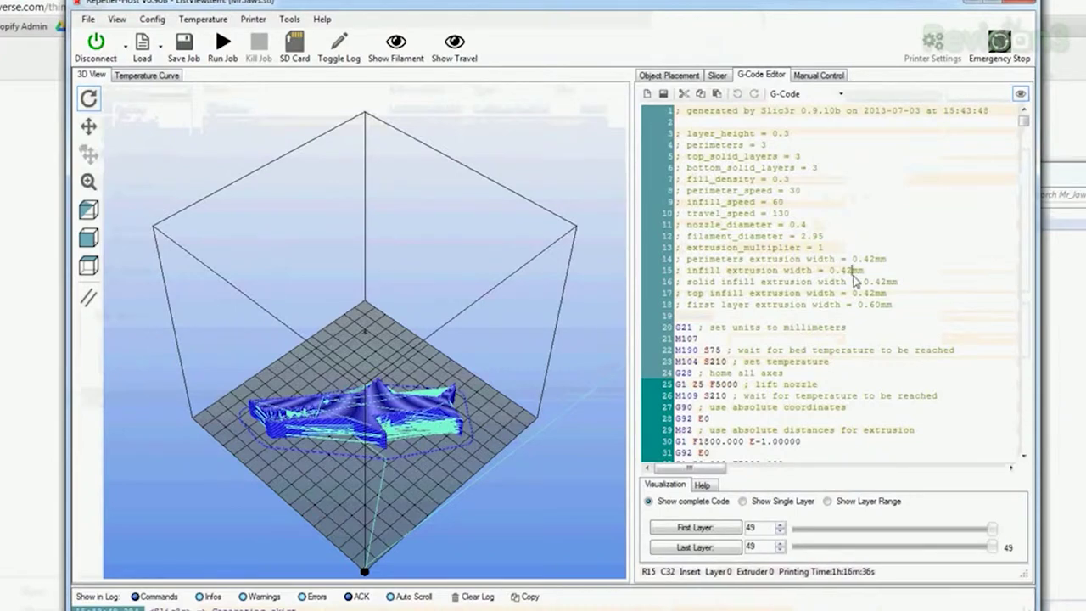
left_click(781, 338)
left_click(762, 430)
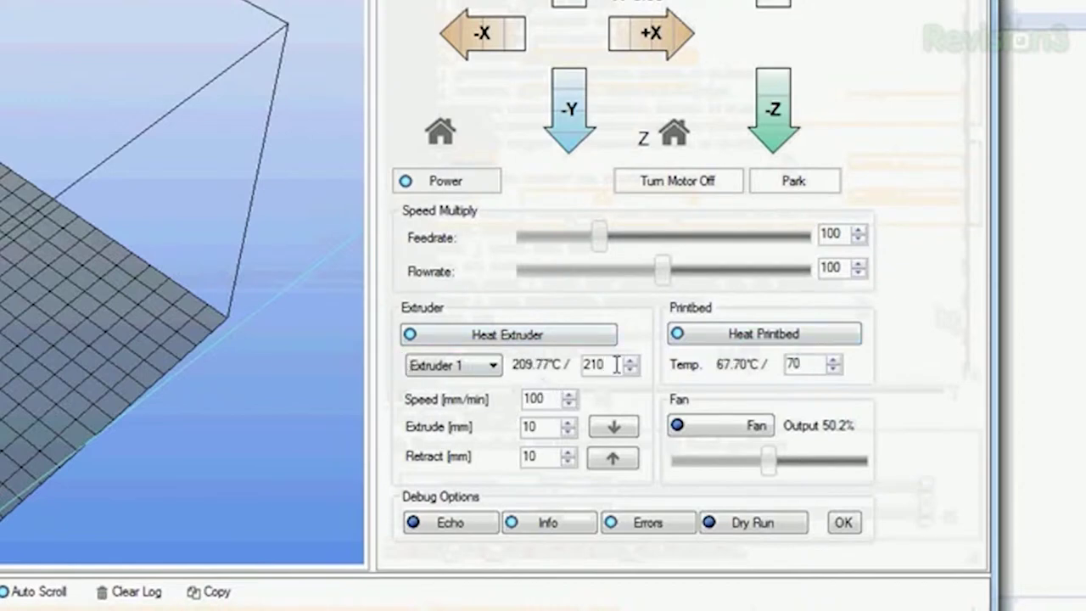
Check the 210 °C extruder target and 70 °C bed target temperatures
left_click(617, 365)
double_click(810, 367)
left_click(809, 376)
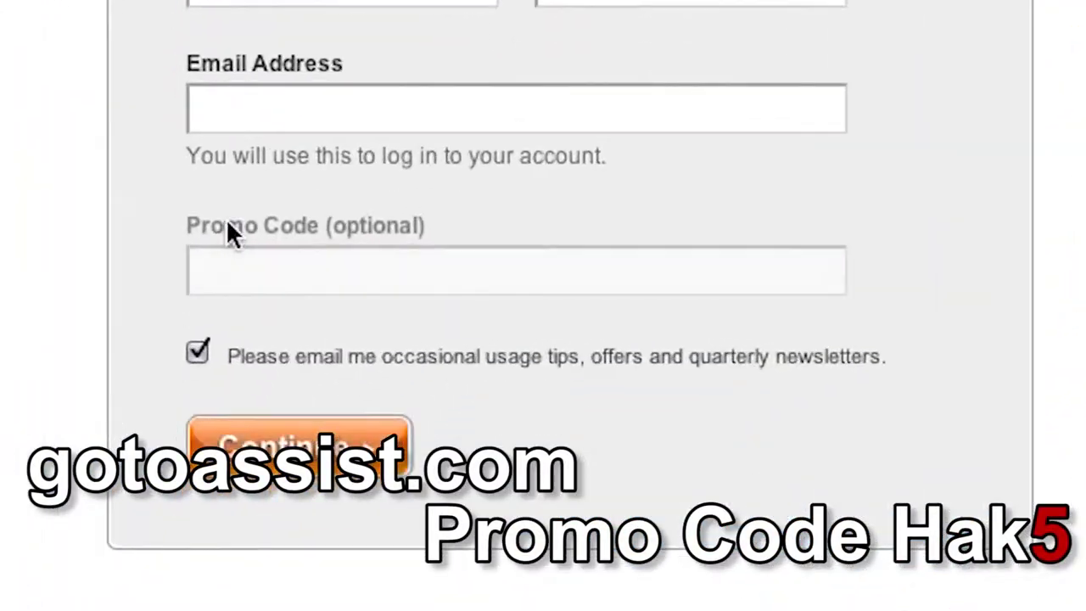
Expand the optional Promo Code field on the GoToAssist sign-up form
left_click(276, 430)
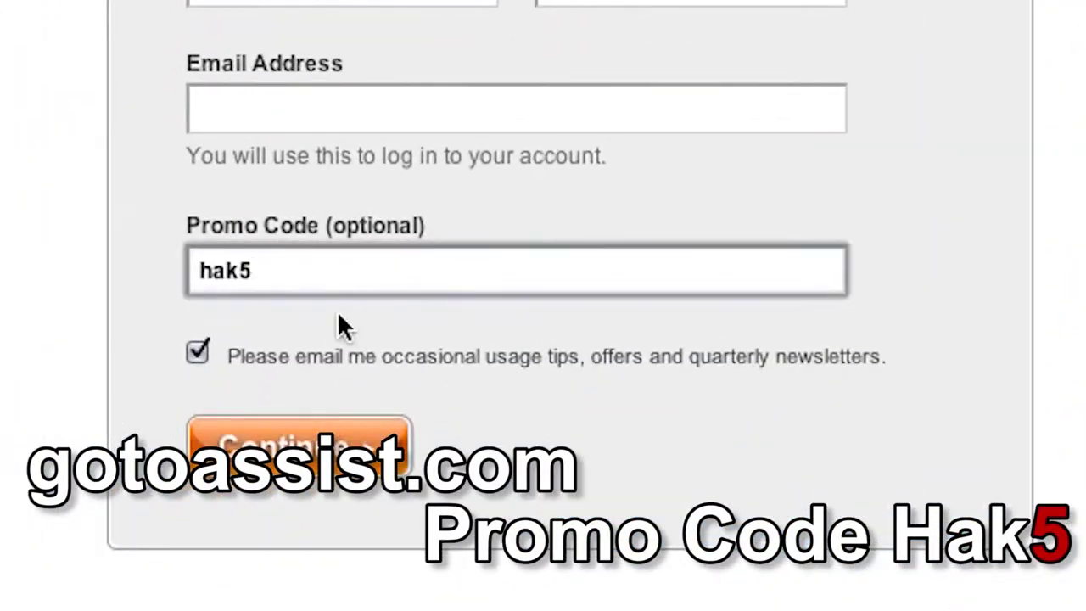